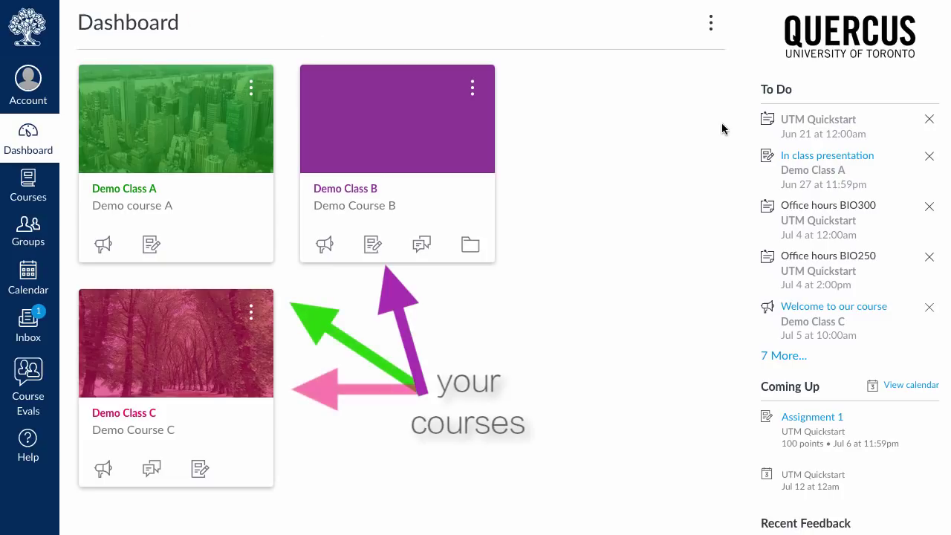
Turn off the Color Overlay on the Dashboard course card images
left_click(713, 27)
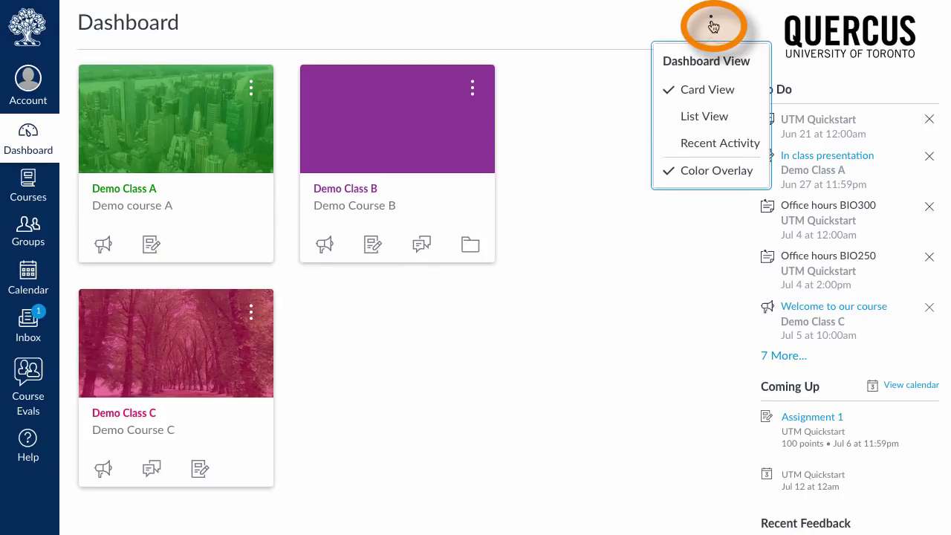
left_click(705, 173)
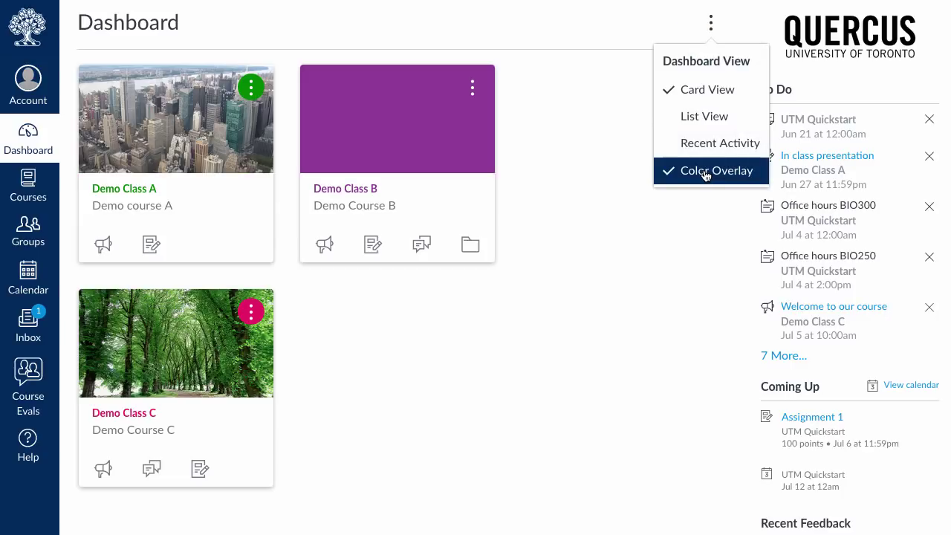
left_click(435, 373)
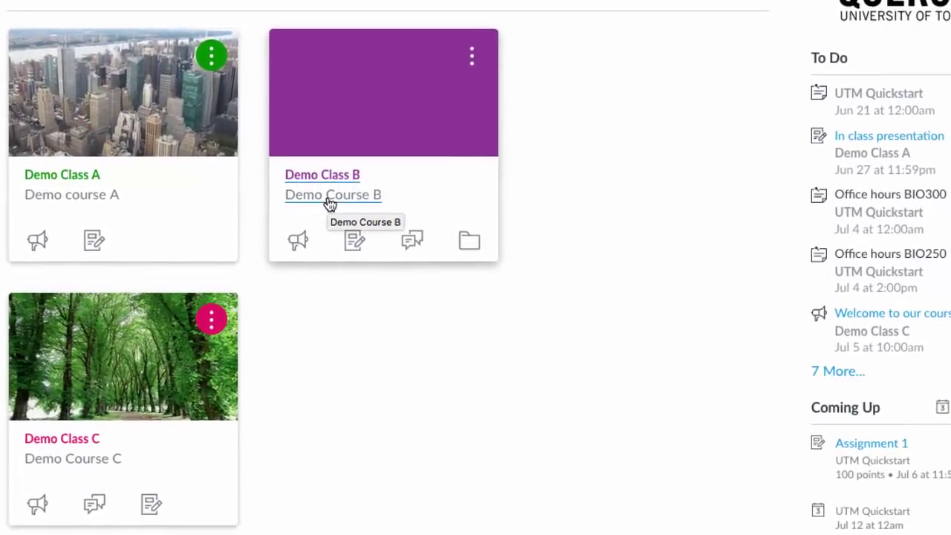
Nickname the Demo Class B card 'BIO Tues/Thurs'
left_click(471, 49)
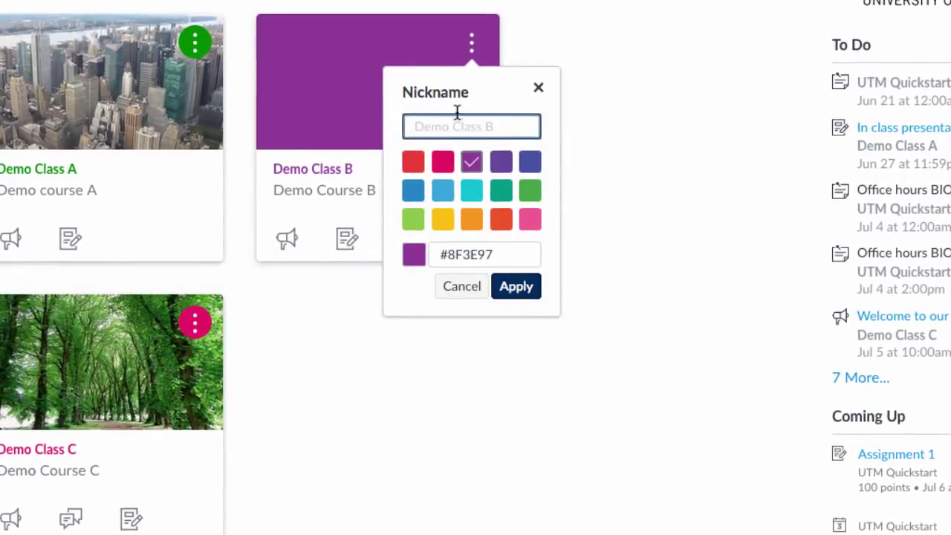
type("BIO Tues/Thurs")
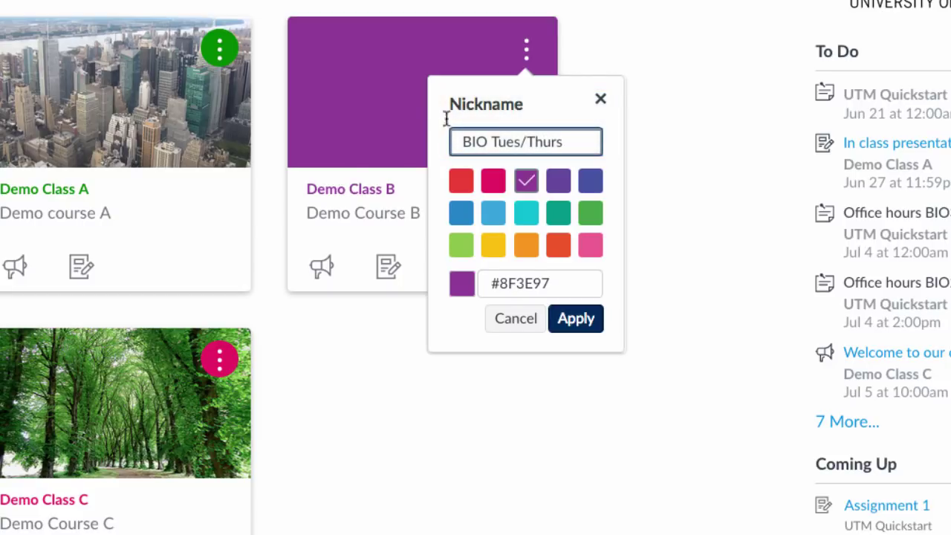
left_click(576, 319)
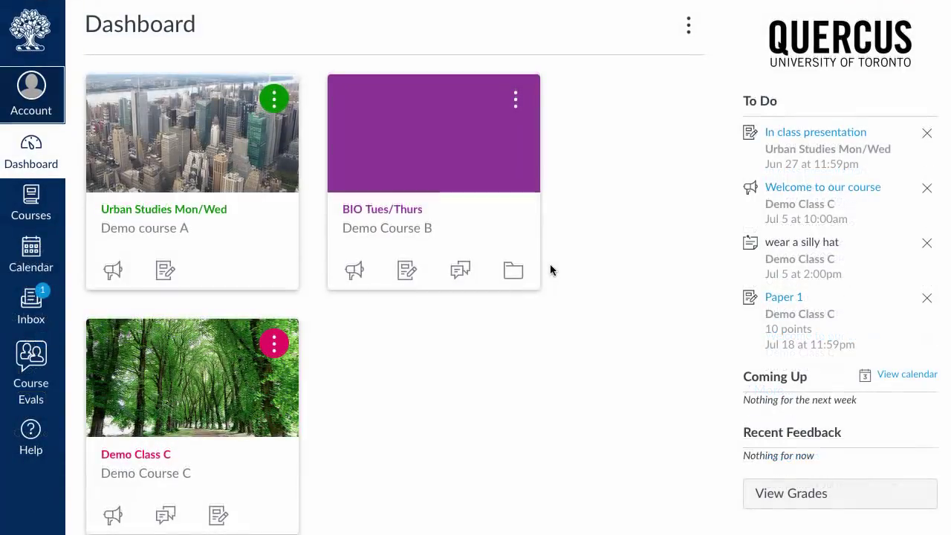
Unstar Demo Class C in All Courses and go back to the Dashboard
left_click(31, 202)
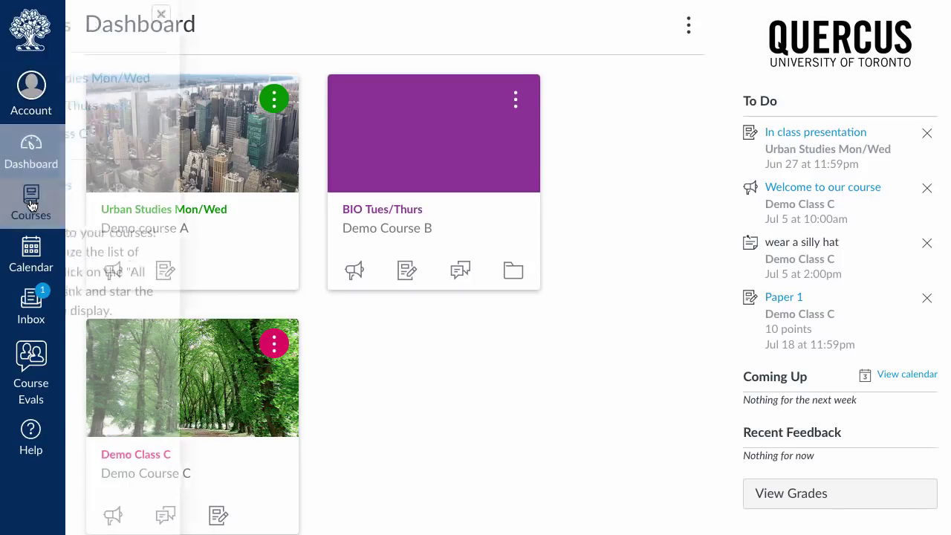
left_click(119, 191)
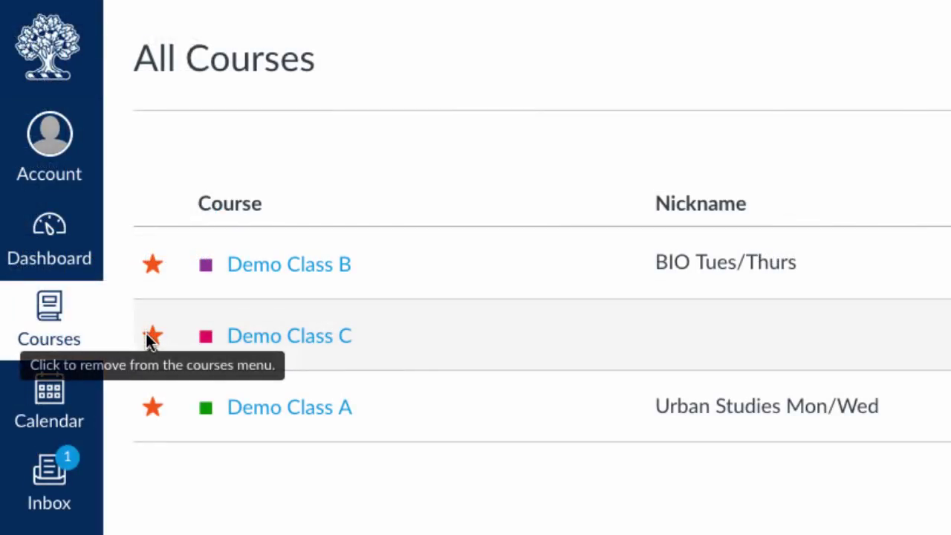
left_click(150, 336)
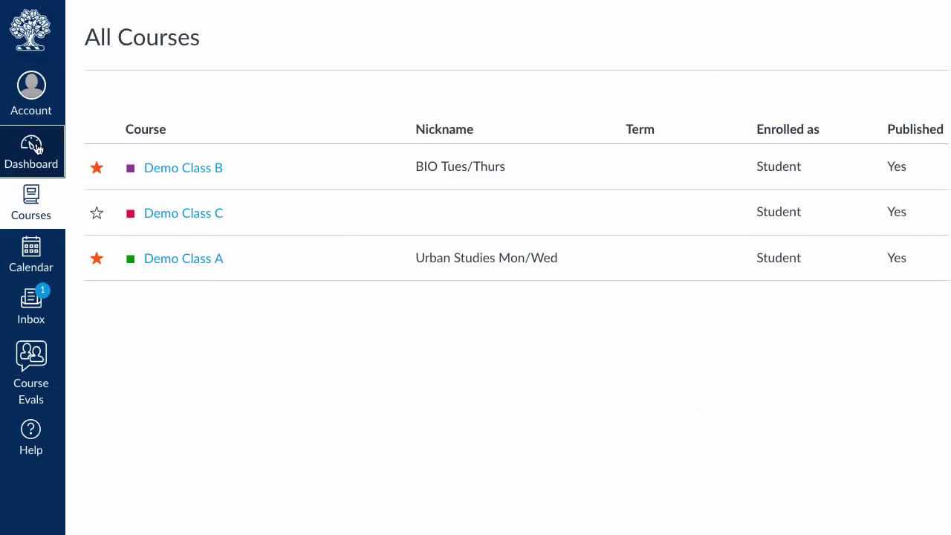
left_click(34, 149)
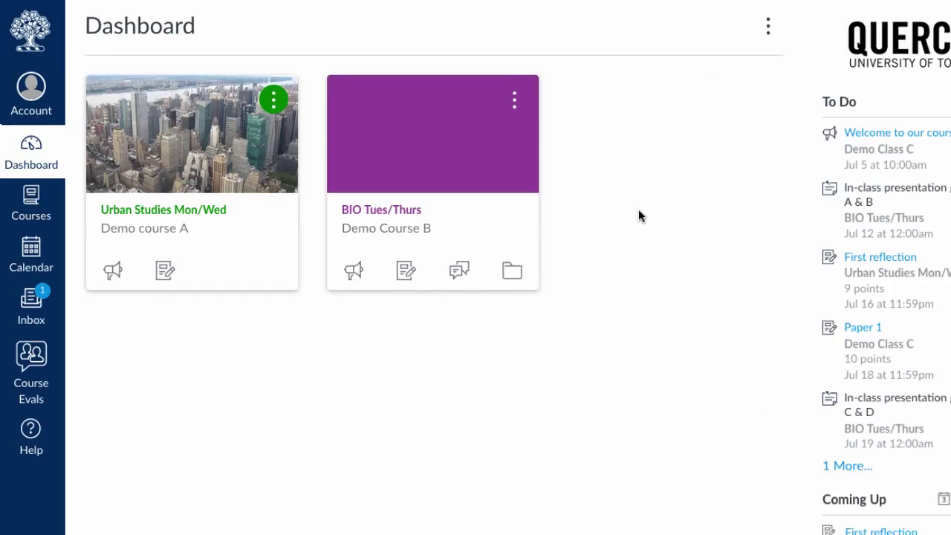
In the Calendar, hide the personal calendar and toggle BIO Tues/Thurs events off and on
left_click(37, 252)
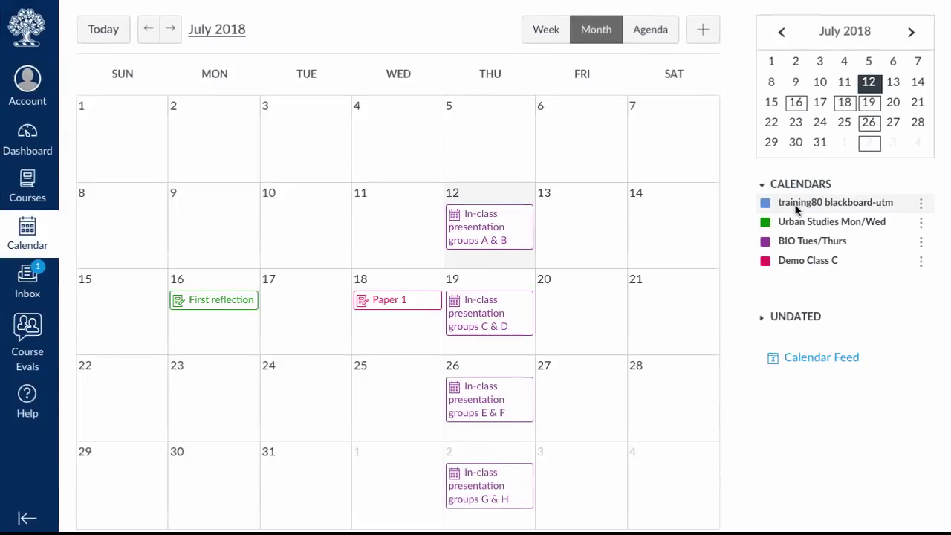
left_click(755, 195)
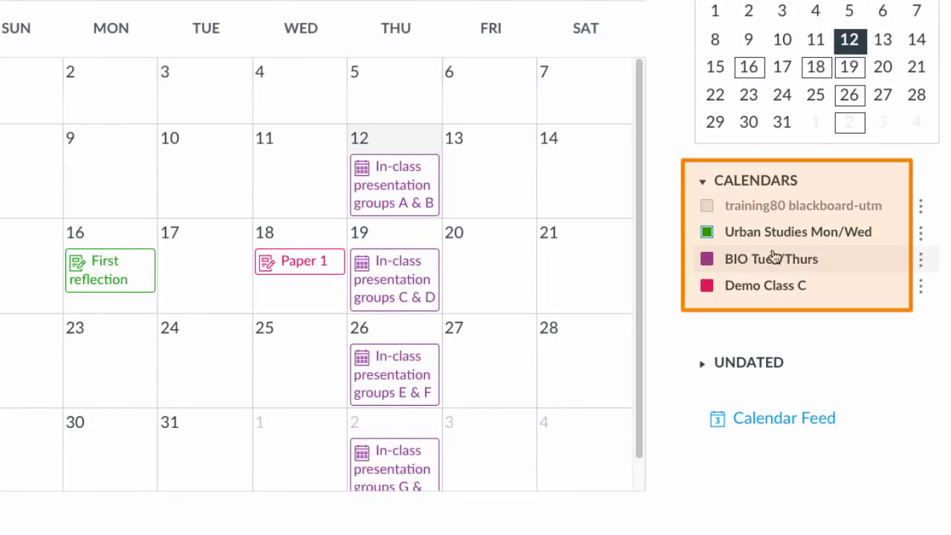
left_click(705, 262)
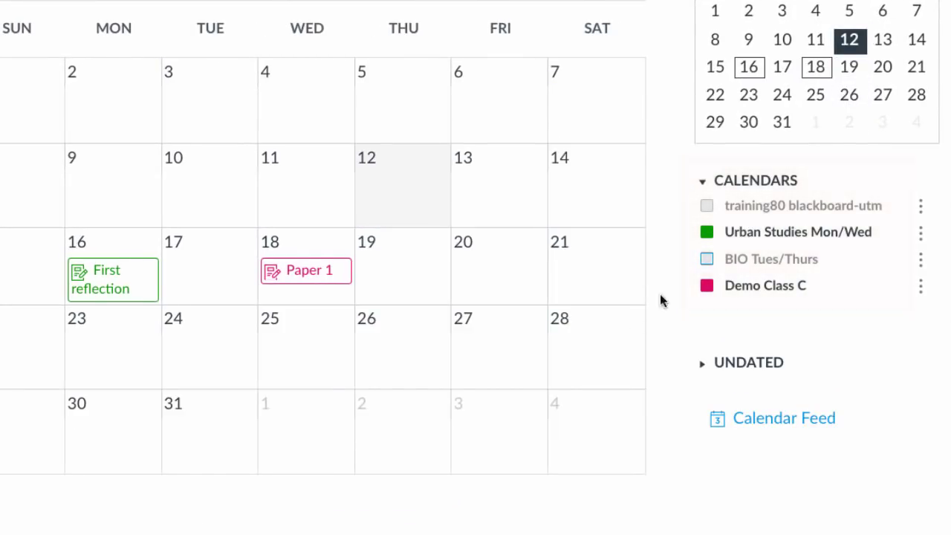
left_click(706, 260)
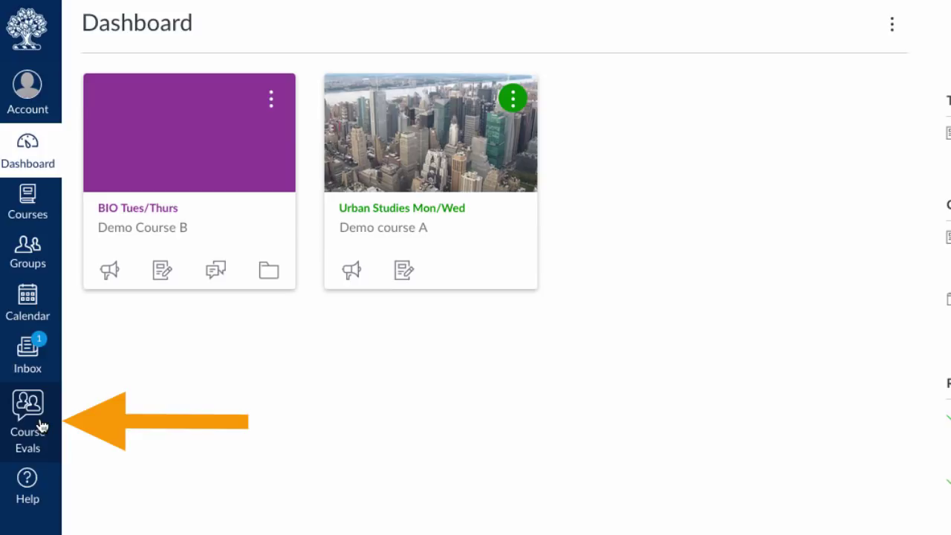
Browse the Quercus Support Resources page from the Help tray
left_click(35, 493)
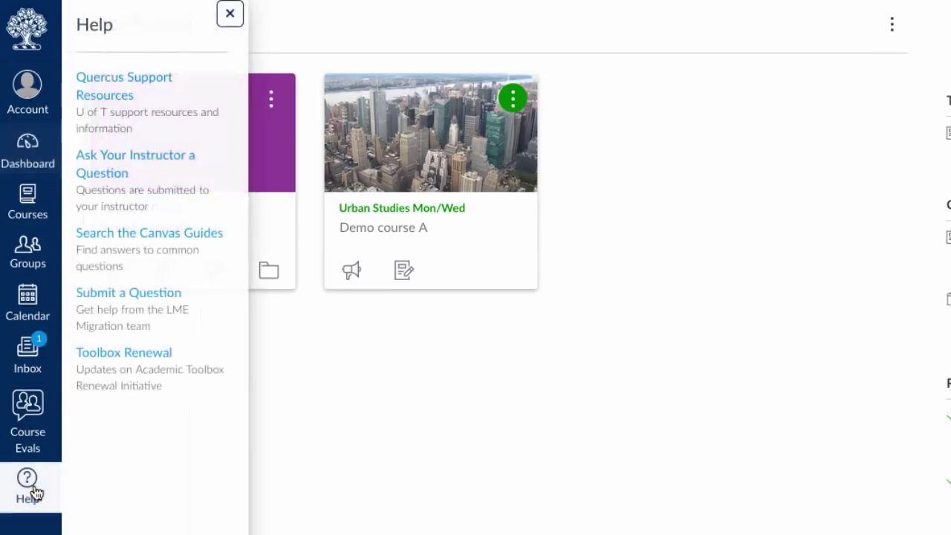
left_click(159, 82)
scroll(248, 294, "down", 2)
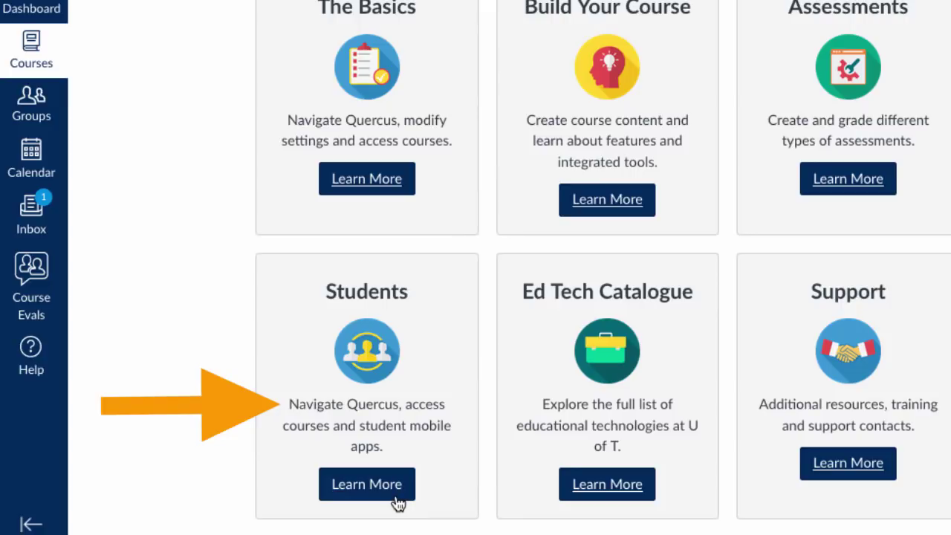
Select BIO Tues/Thurs as the course in Ask Your Instructor and start the message
left_click(31, 349)
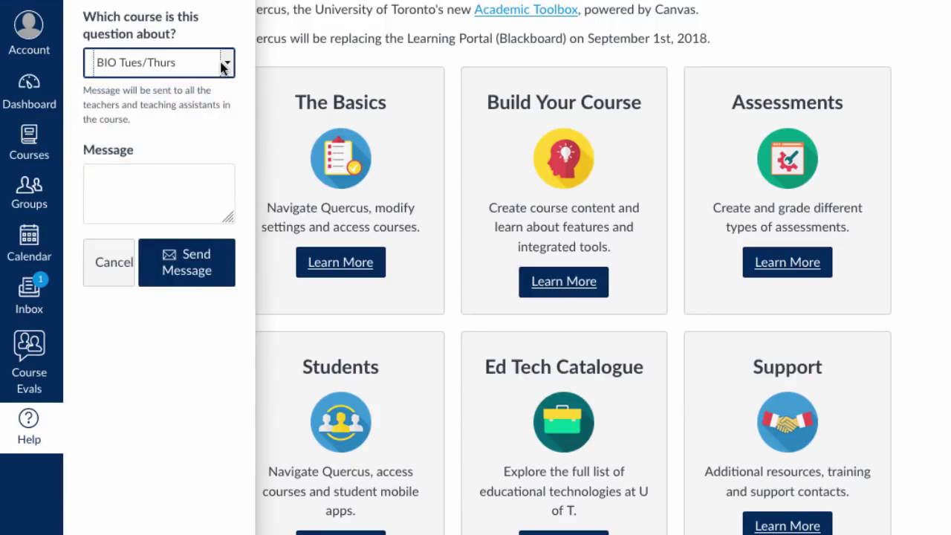
left_click(229, 65)
left_click(226, 66)
left_click(154, 176)
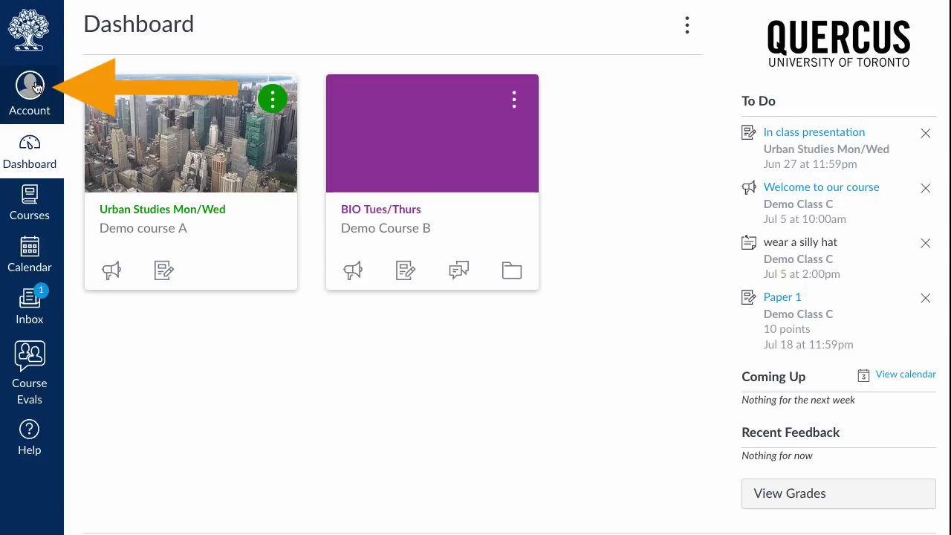
left_click(31, 88)
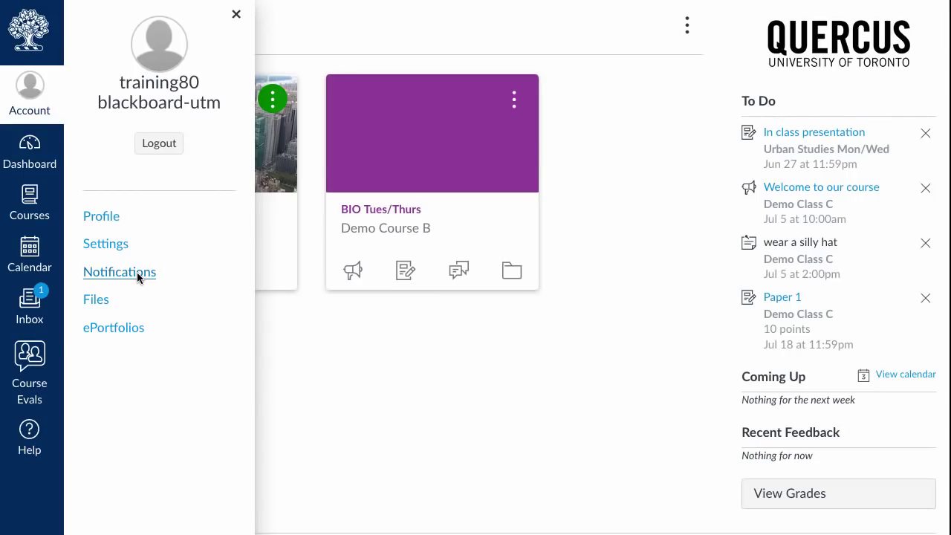
left_click(211, 398)
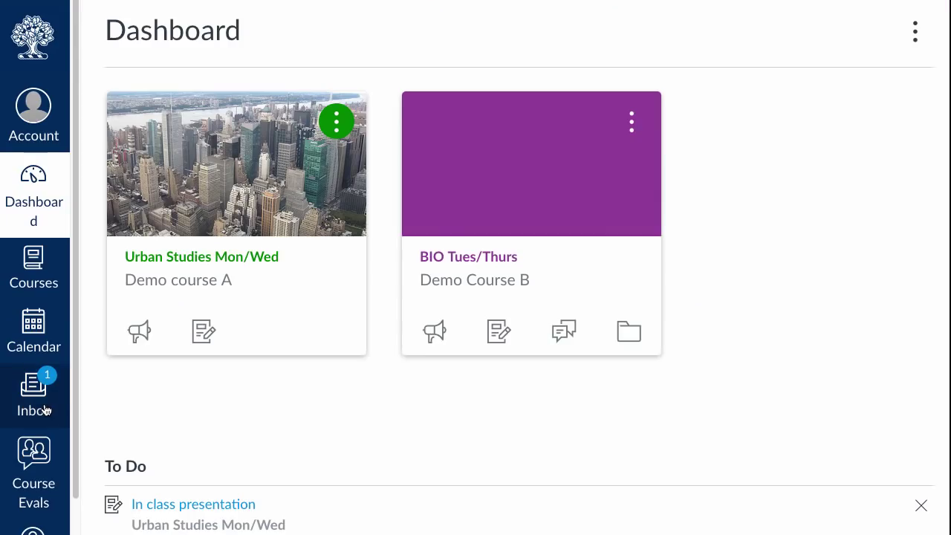
Open the 'Please bring device to class!' inbox conversation and begin a reply
left_click(45, 410)
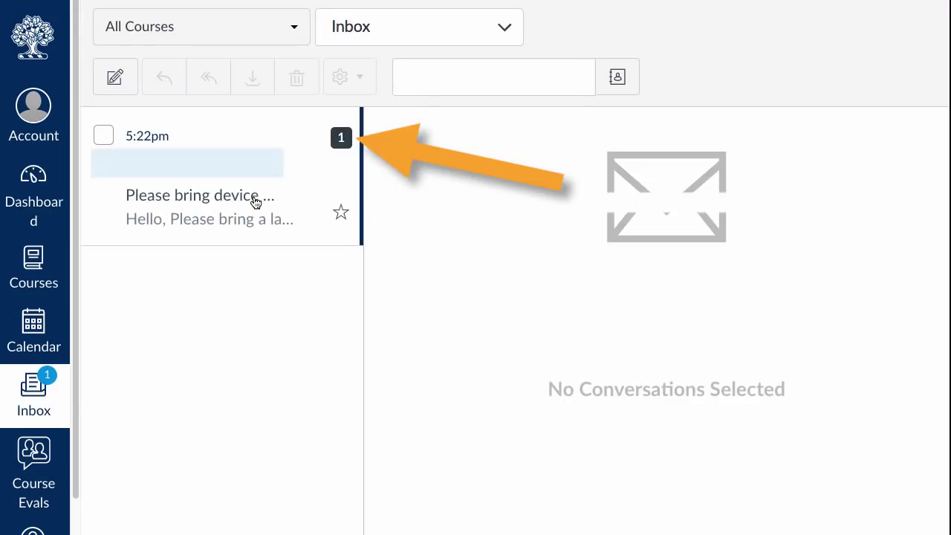
left_click(254, 203)
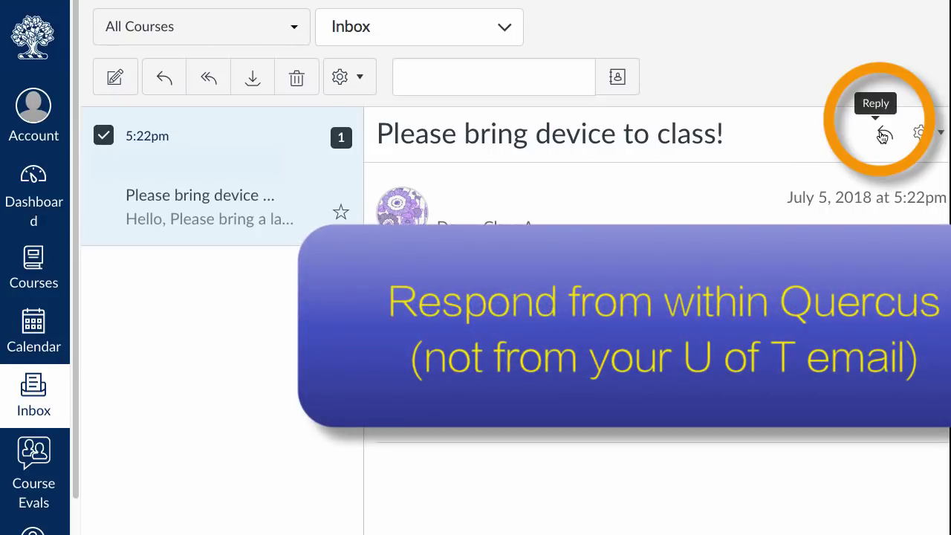
left_click(882, 134)
left_click(193, 254)
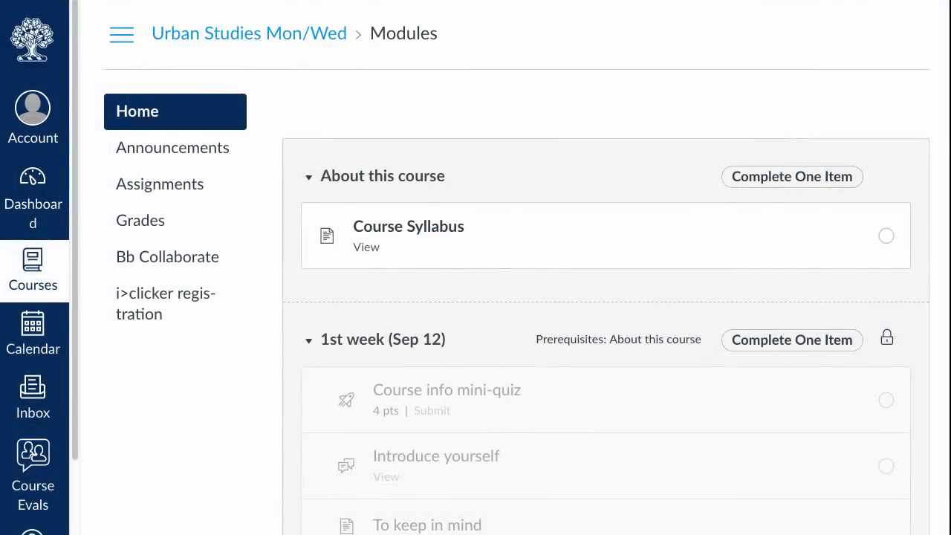
Go from Course Syllabus through the Course info mini-quiz and Introduce yourself discussion to First reflection
scroll(605, 335, "down", 5)
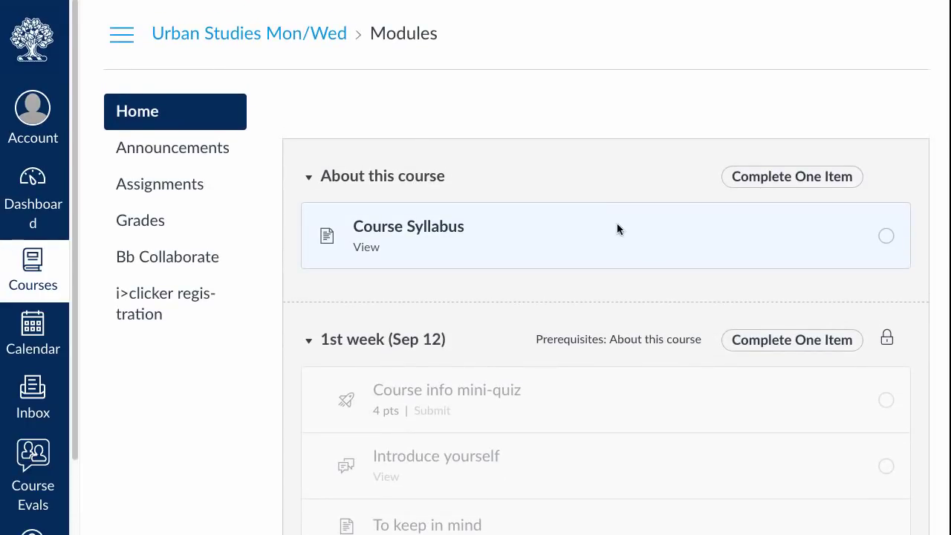
left_click(434, 234)
scroll(588, 356, "down", 4)
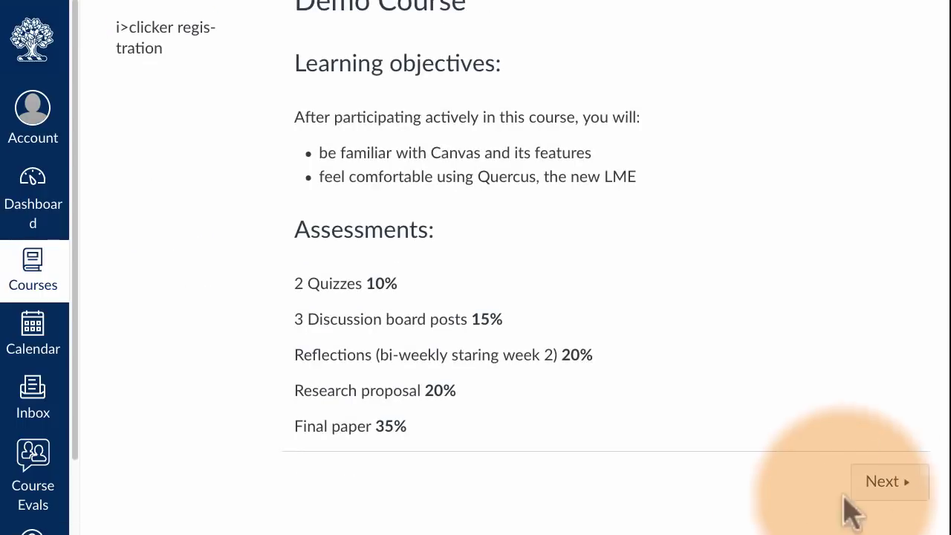
left_click(886, 490)
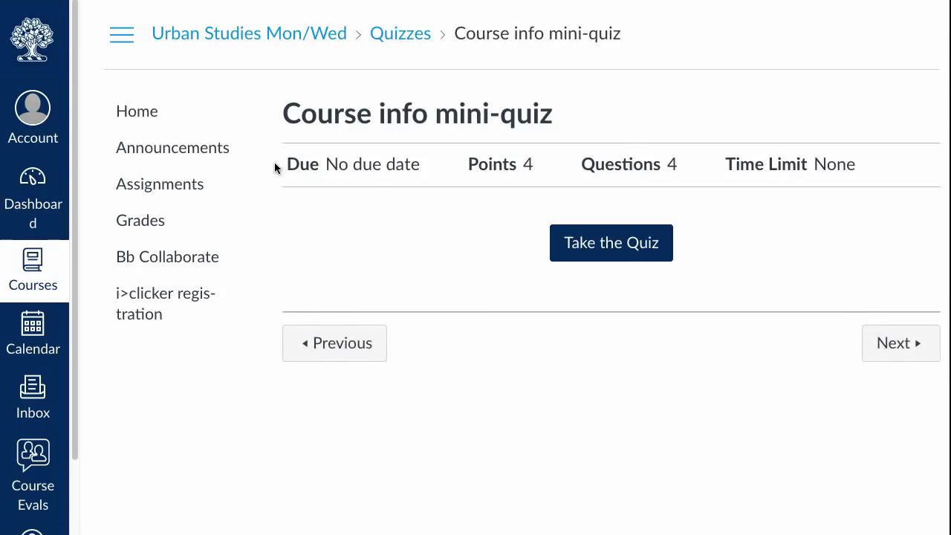
left_click(899, 353)
scroll(785, 346, "down", 8)
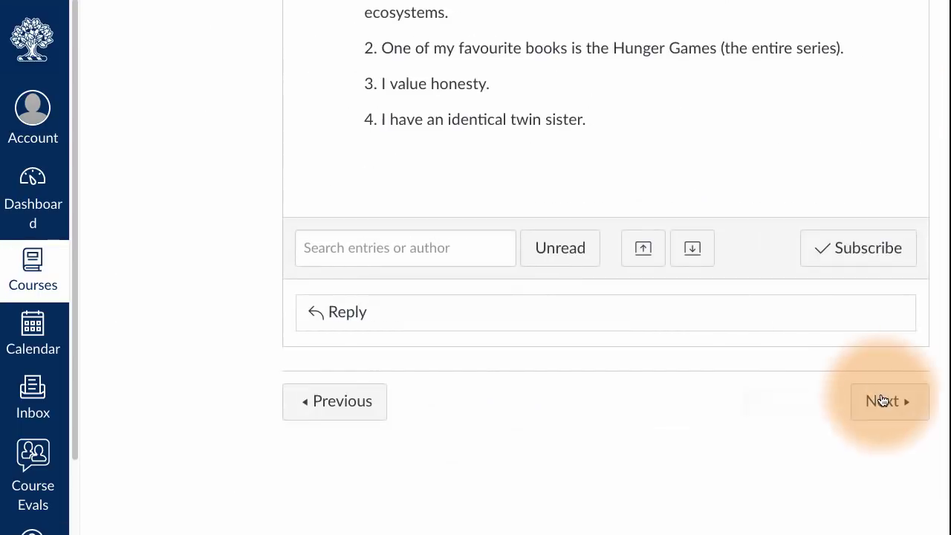
left_click(883, 401)
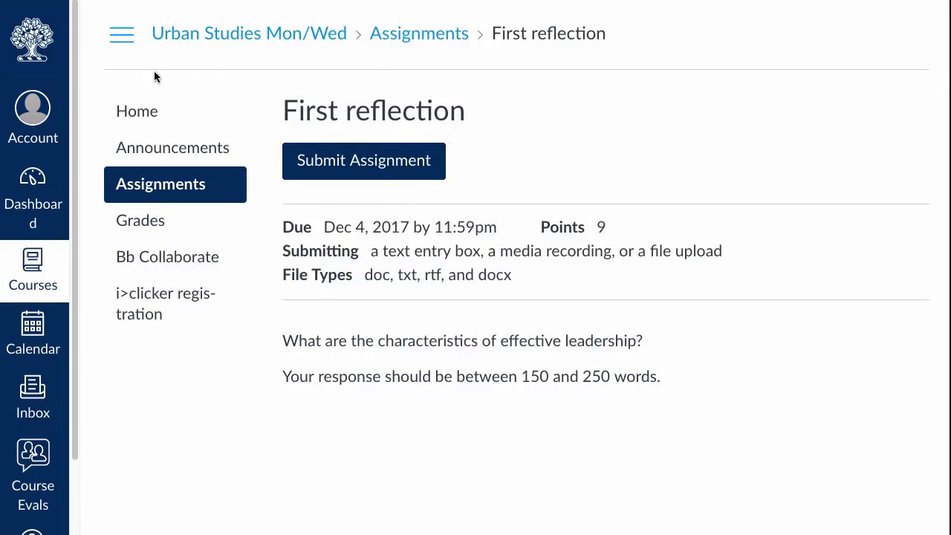
Check the Urban Studies Mon/Wed grades and First reflection comment, then bring up the Account panel
left_click(131, 113)
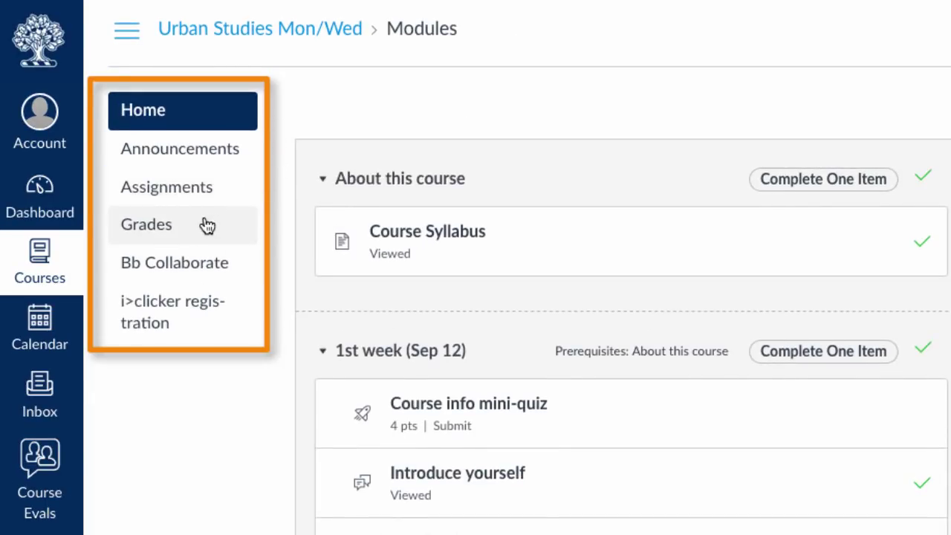
left_click(160, 230)
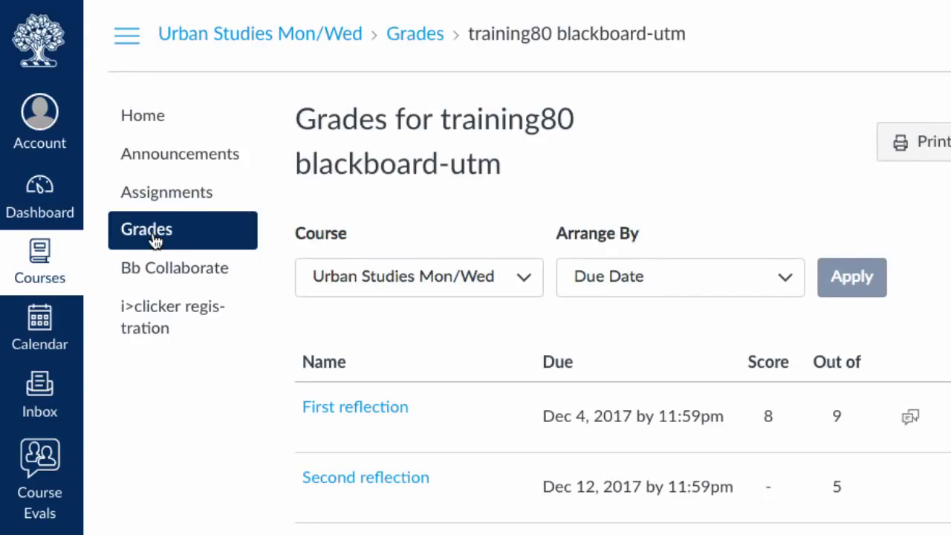
scroll(728, 278, "down", 1)
left_click(913, 367)
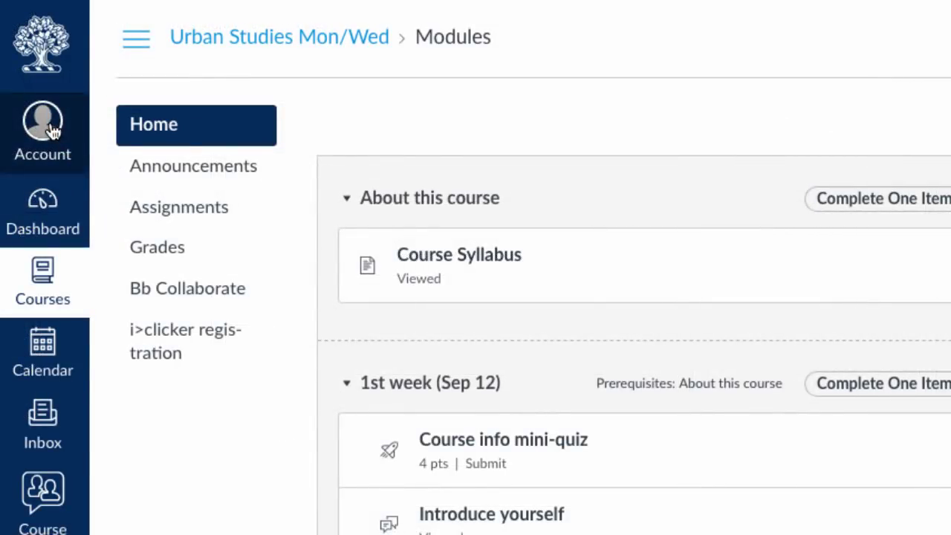
left_click(45, 126)
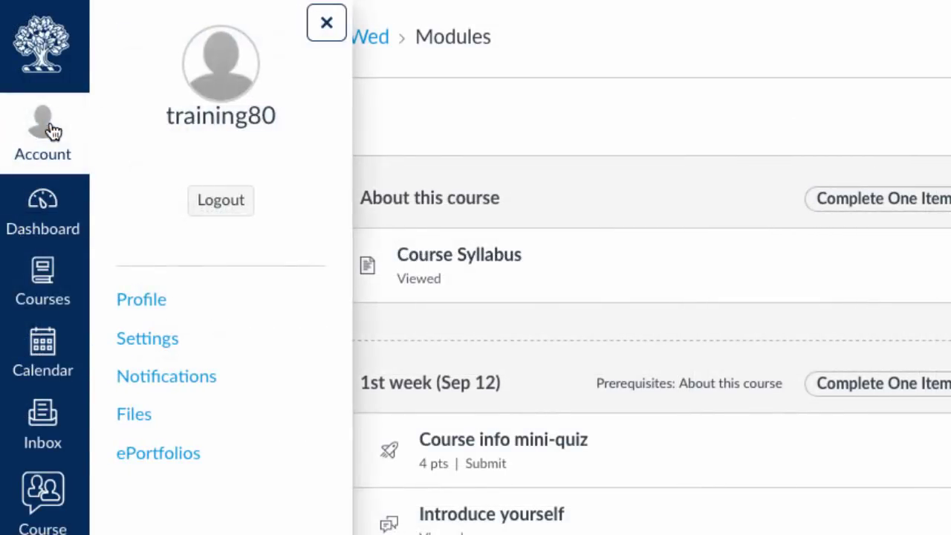
Log out of Quercus from the Account panel
left_click(230, 212)
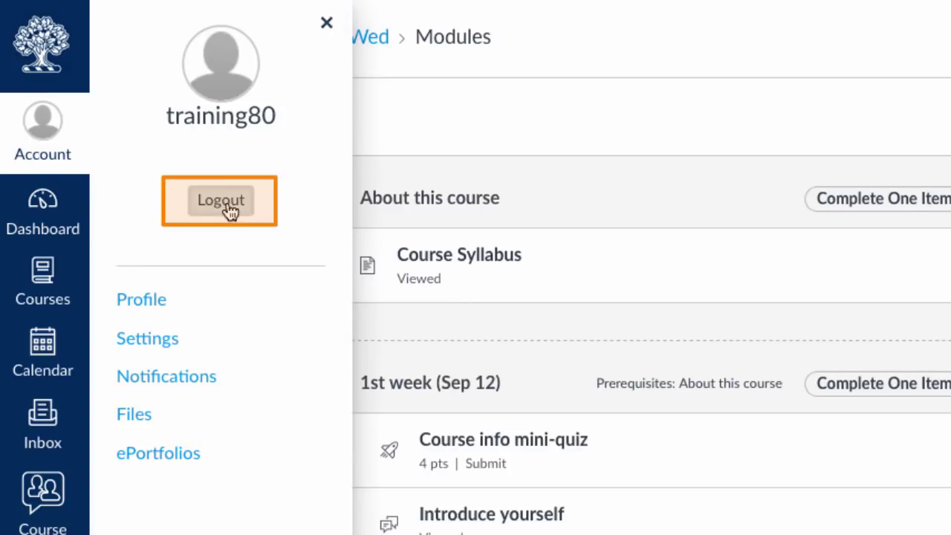